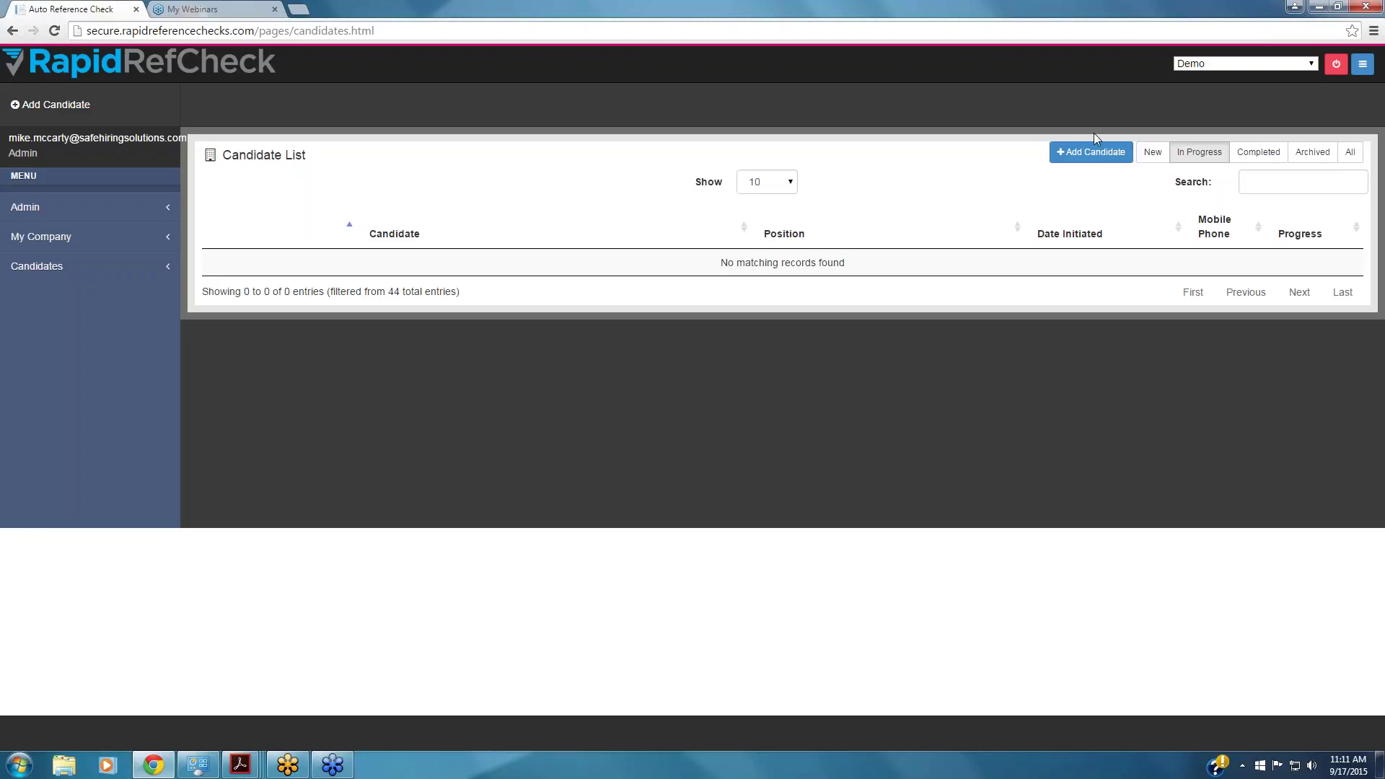
# Start a new candidate entry and set its position to Demo Hire.
pyautogui.click(1084, 157)
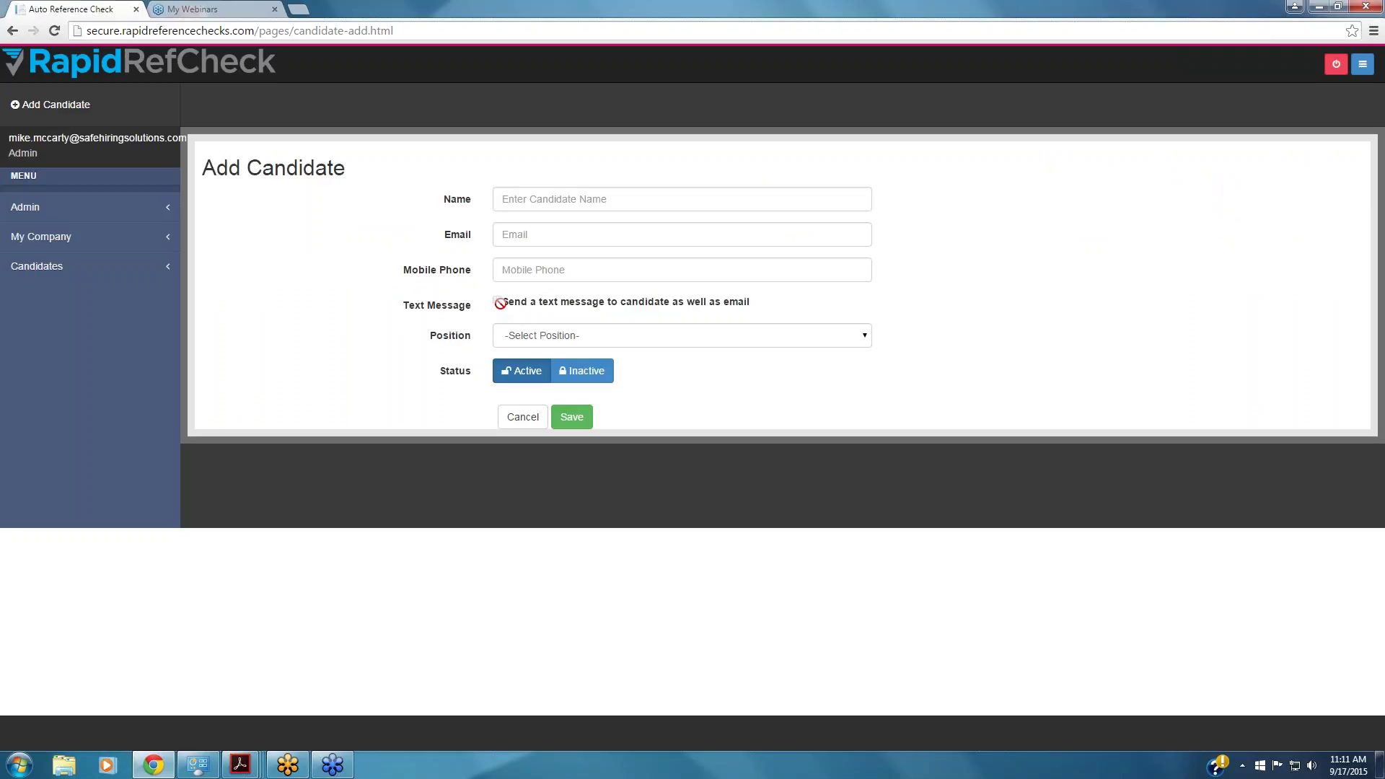
pyautogui.click(866, 341)
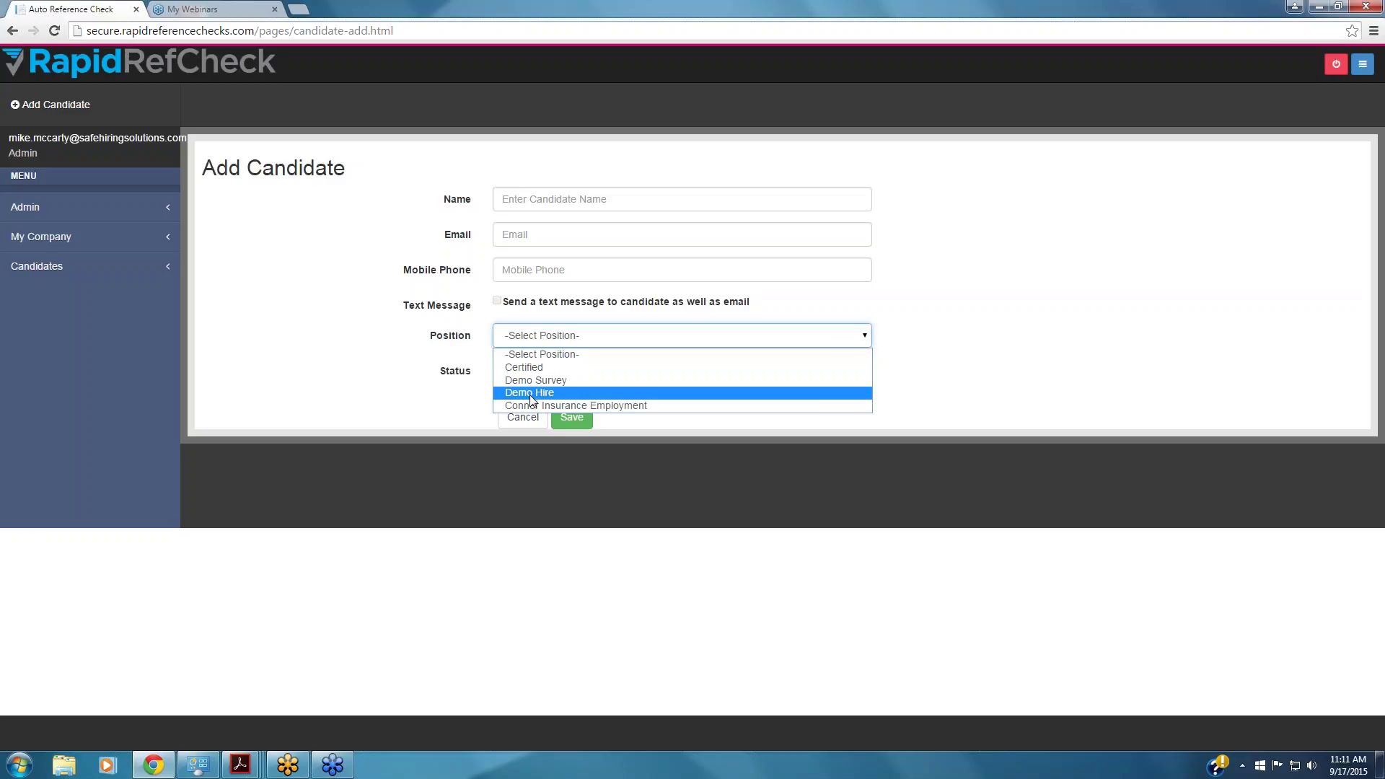
pyautogui.click(693, 393)
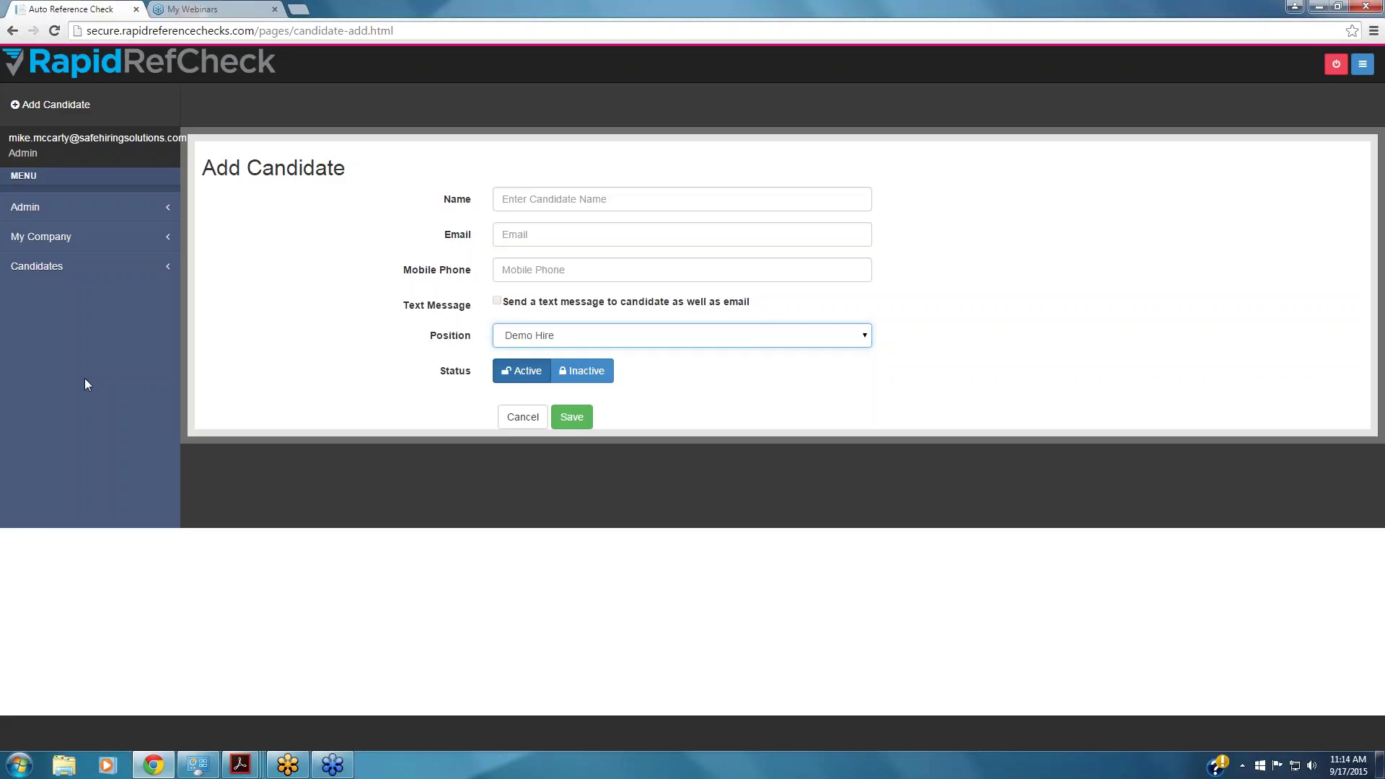
# Open the Employment Default Survey from the survey list and review its categories and the available questions.
pyautogui.moveTo(118, 244)
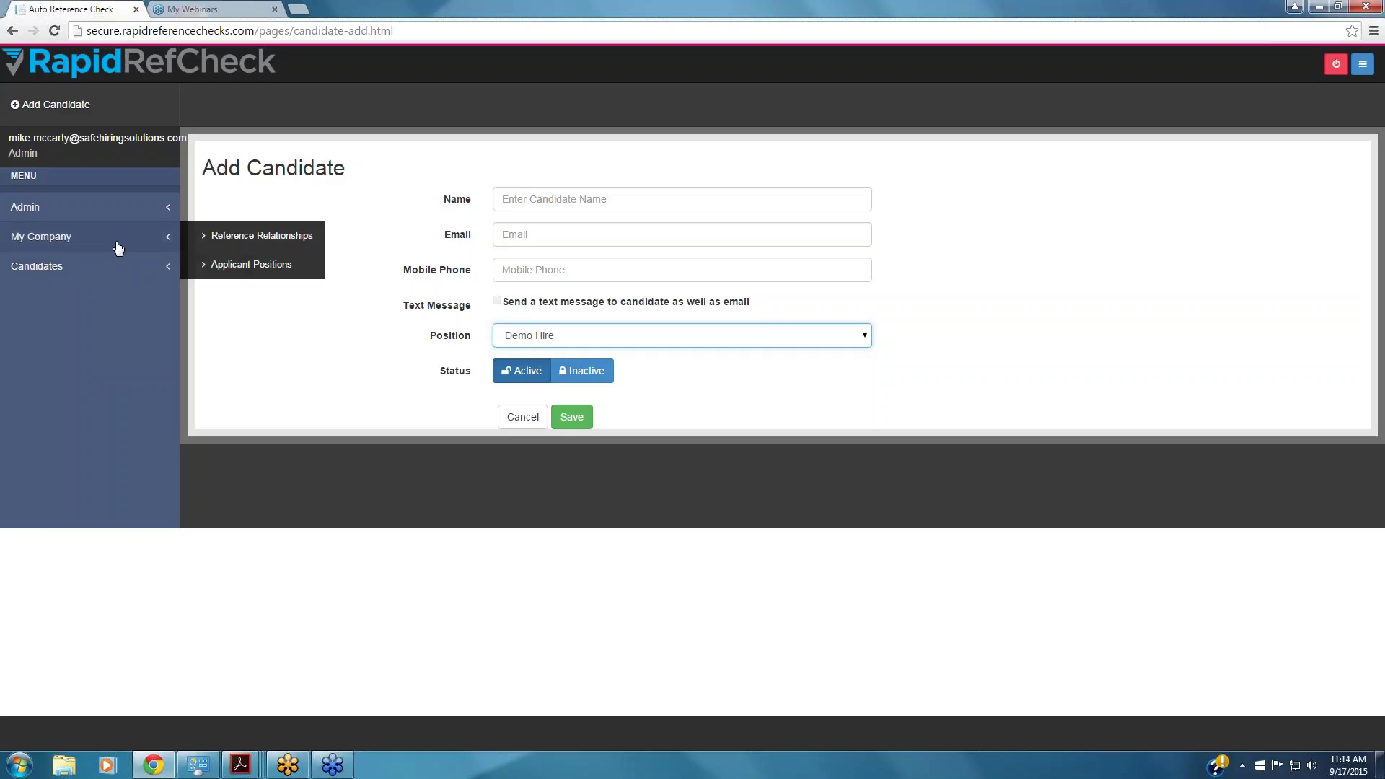
pyautogui.moveTo(112, 215)
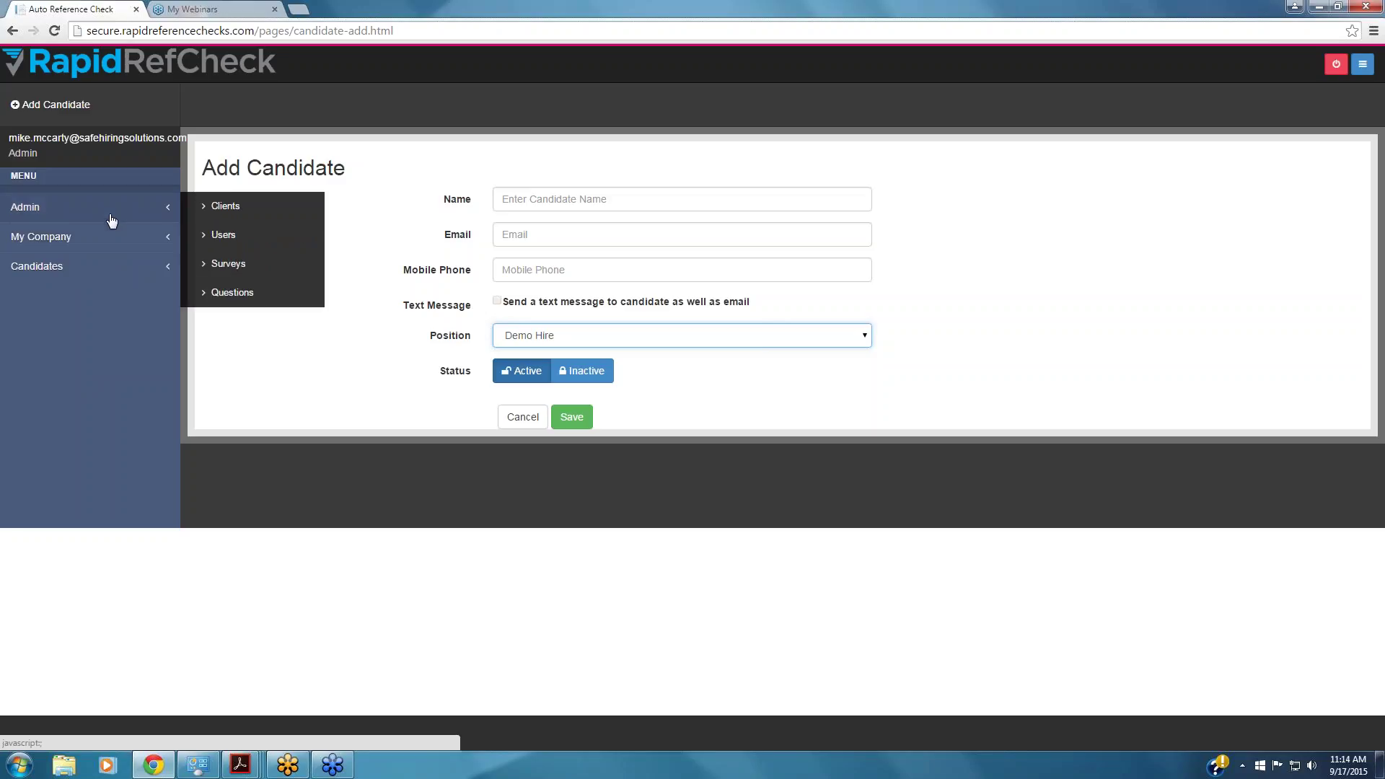
pyautogui.click(228, 267)
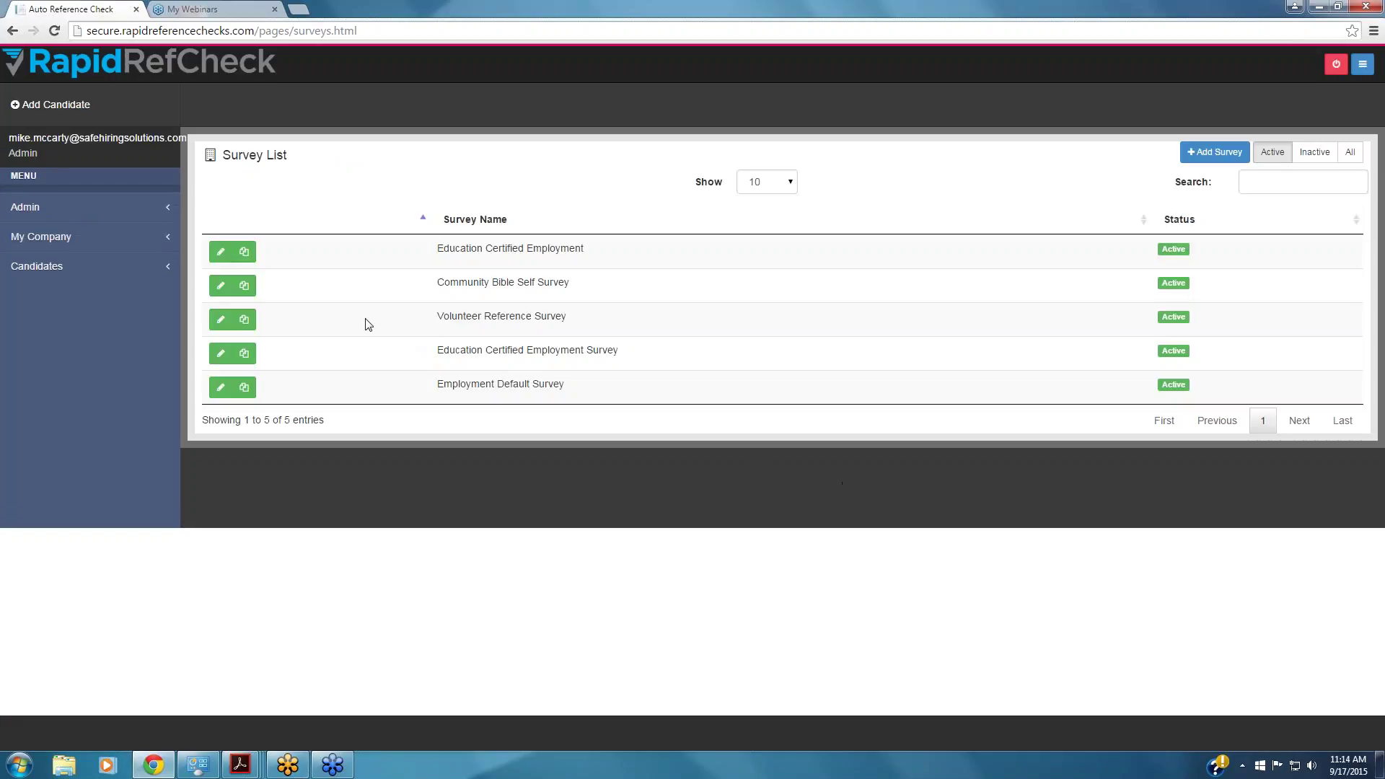
pyautogui.click(242, 390)
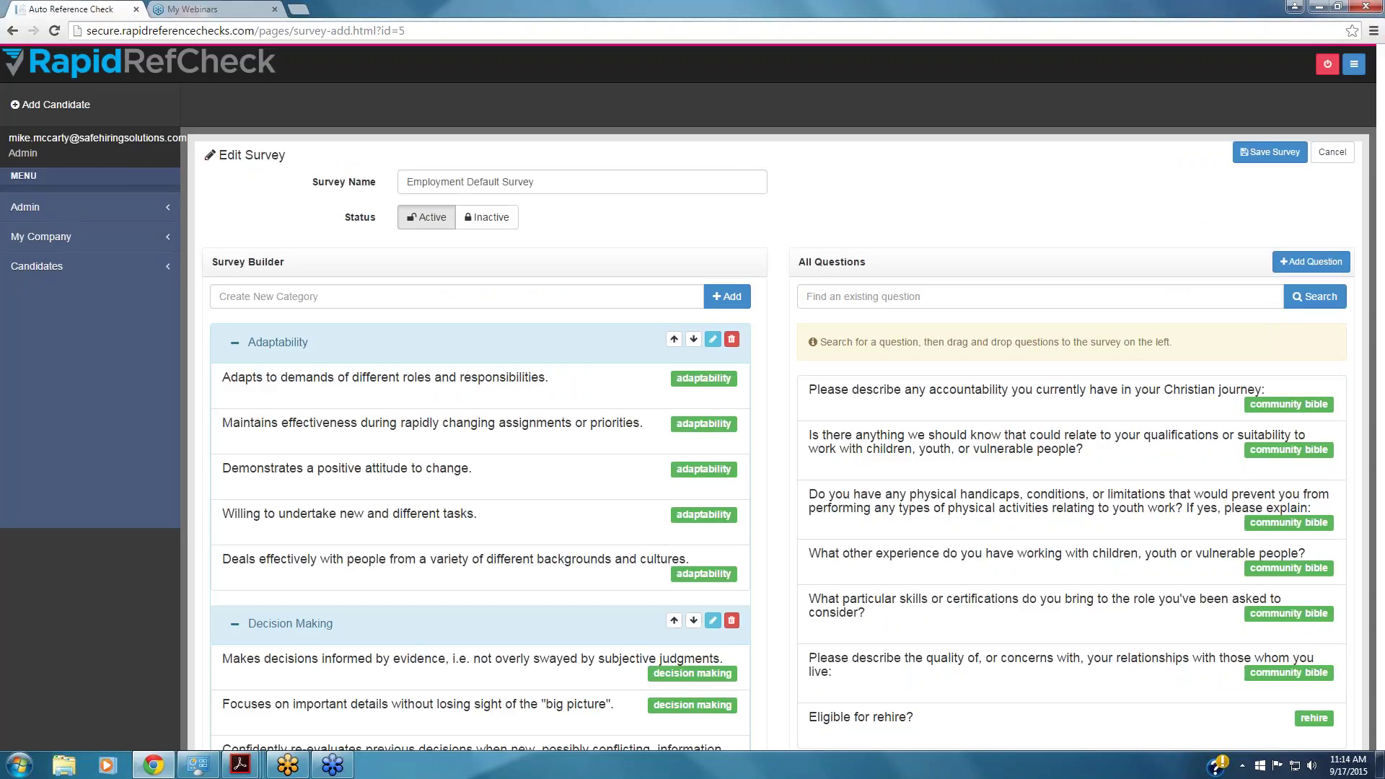
pyautogui.scroll(-1, 1044, 398)
pyautogui.scroll(-3, 1044, 398)
pyautogui.scroll(3, 1045, 398)
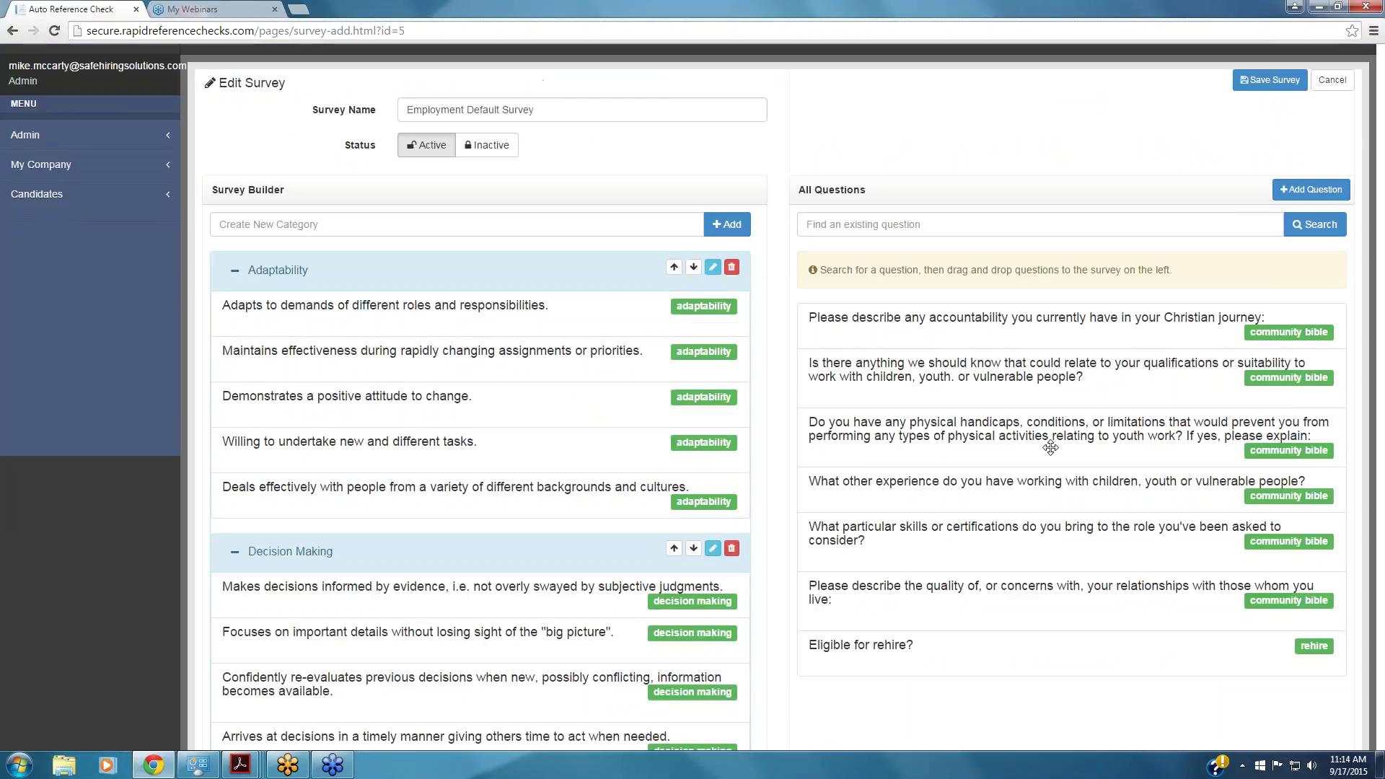
# Try to move the question about accountability in the Christian journey from the question bank into the survey's Adaptability category.
pyautogui.moveTo(1032, 333); pyautogui.dragTo(418, 328)
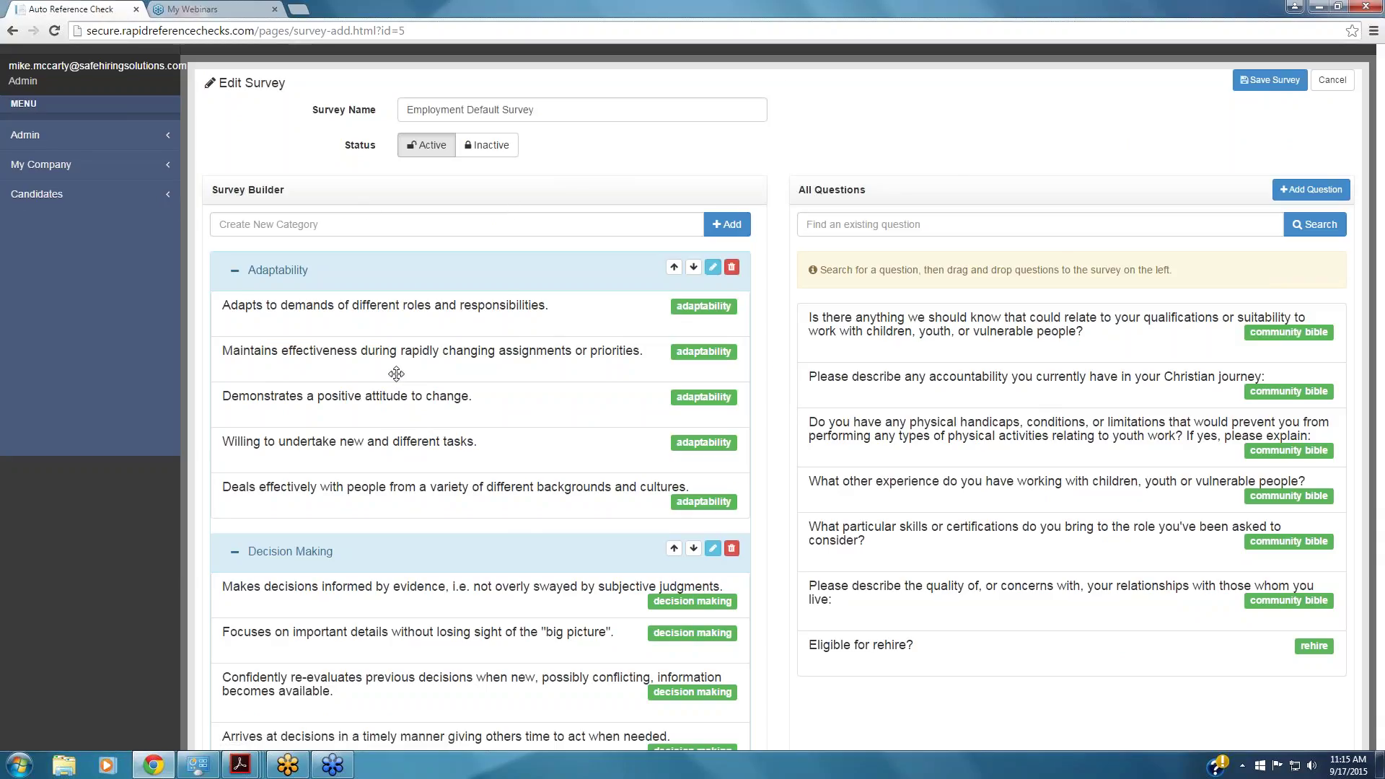
pyautogui.scroll(-2, 429, 327)
pyautogui.scroll(2, 430, 326)
# Go to the list of all candidates and download the PDF results of the completed candidate initiated on 3/11/2015.
pyautogui.moveTo(84, 208)
pyautogui.click(43, 143)
pyautogui.click(43, 194)
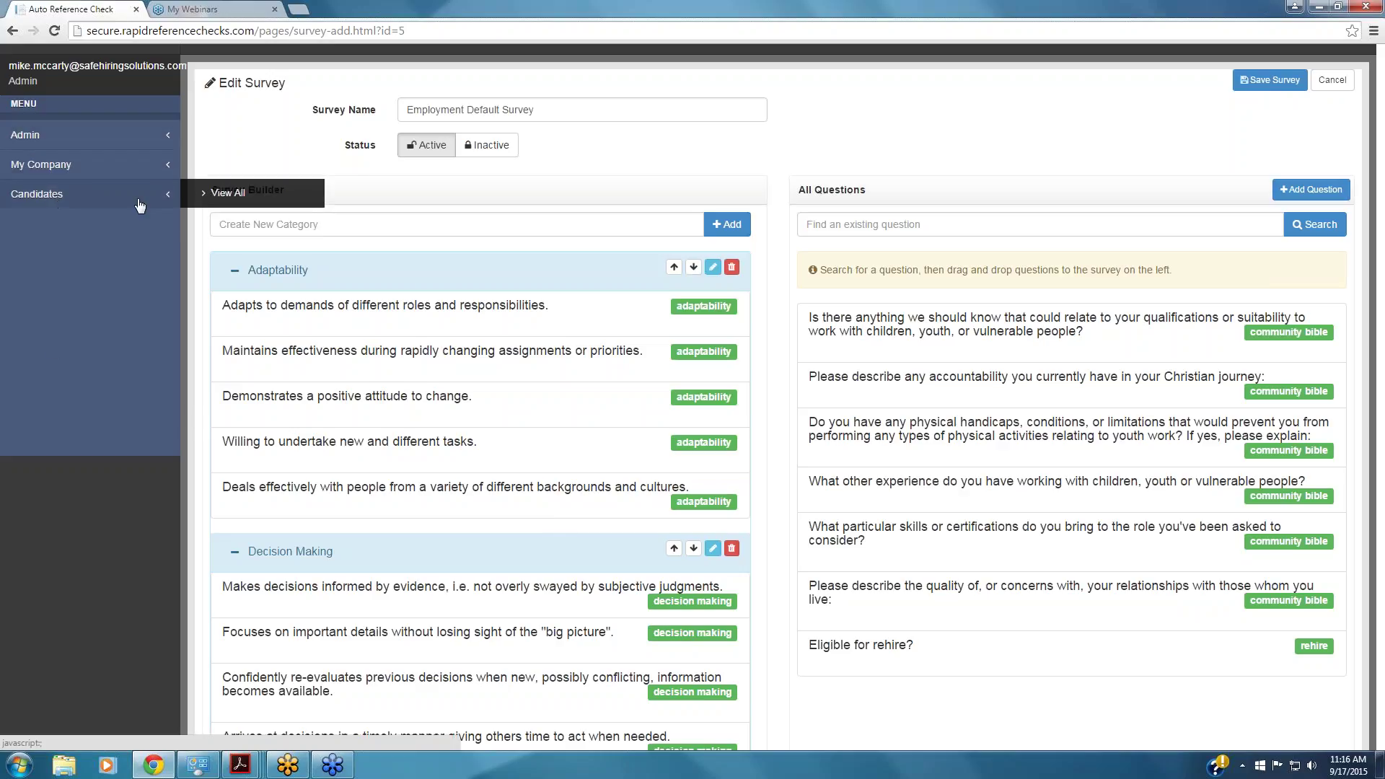
pyautogui.click(225, 196)
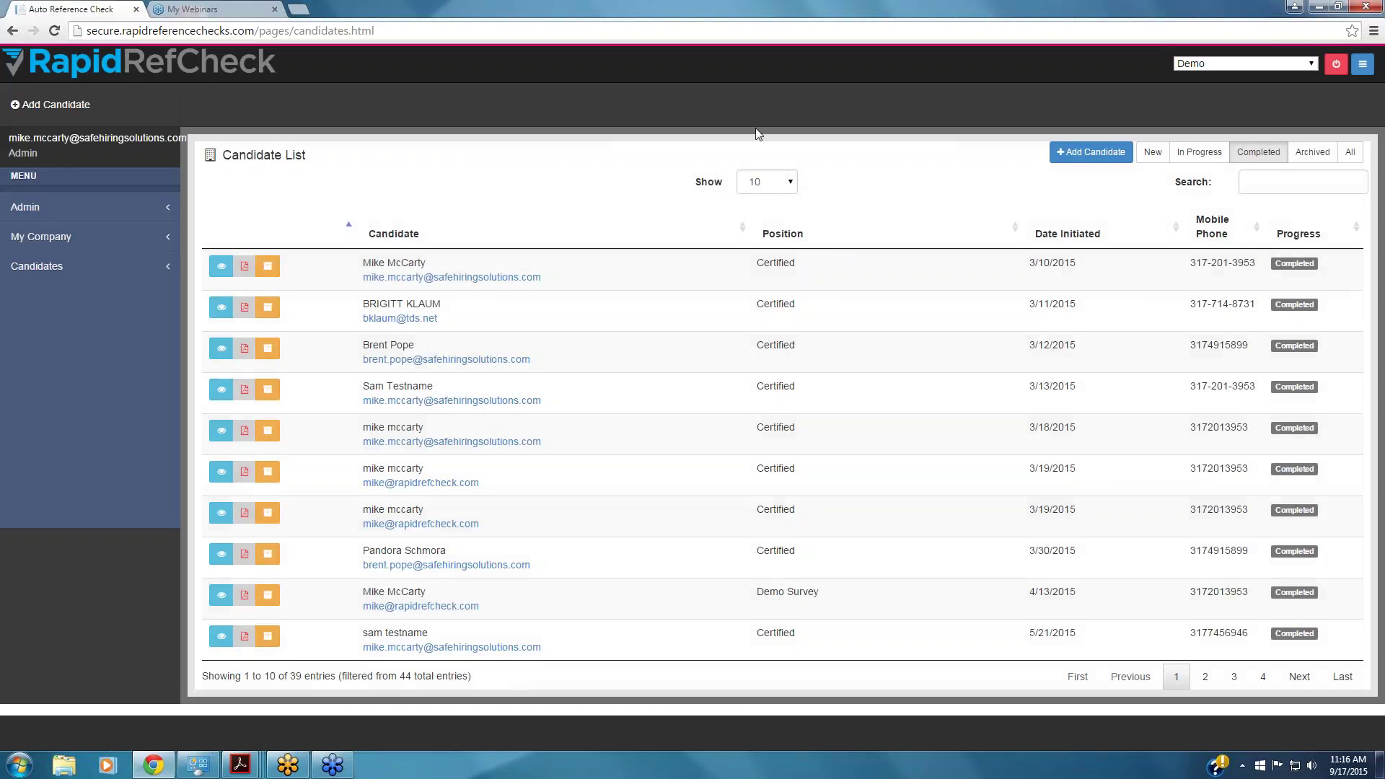
pyautogui.click(246, 309)
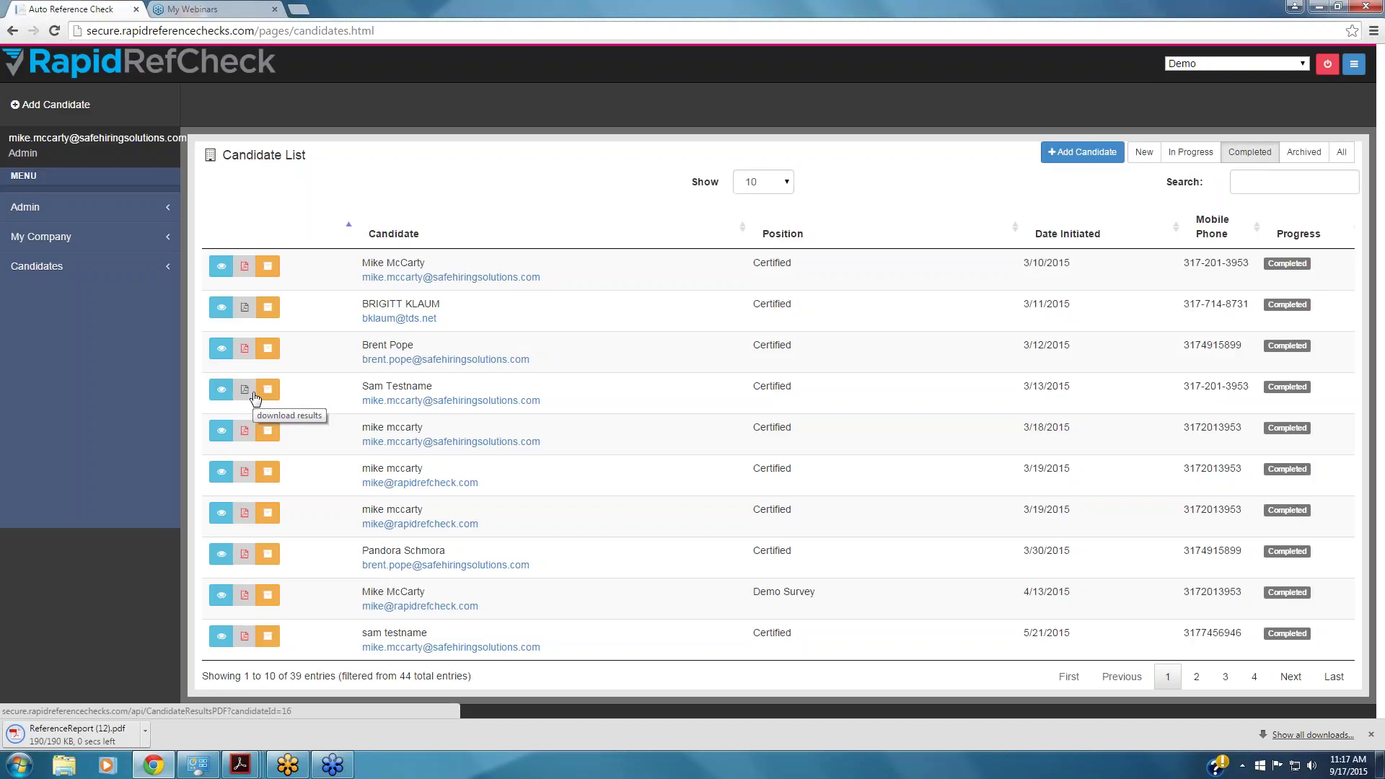
# View the online results of the candidate initiated on 3/11/2015 and compare the supervisor, peer and self ratings across the expanded categories.
pyautogui.click(221, 309)
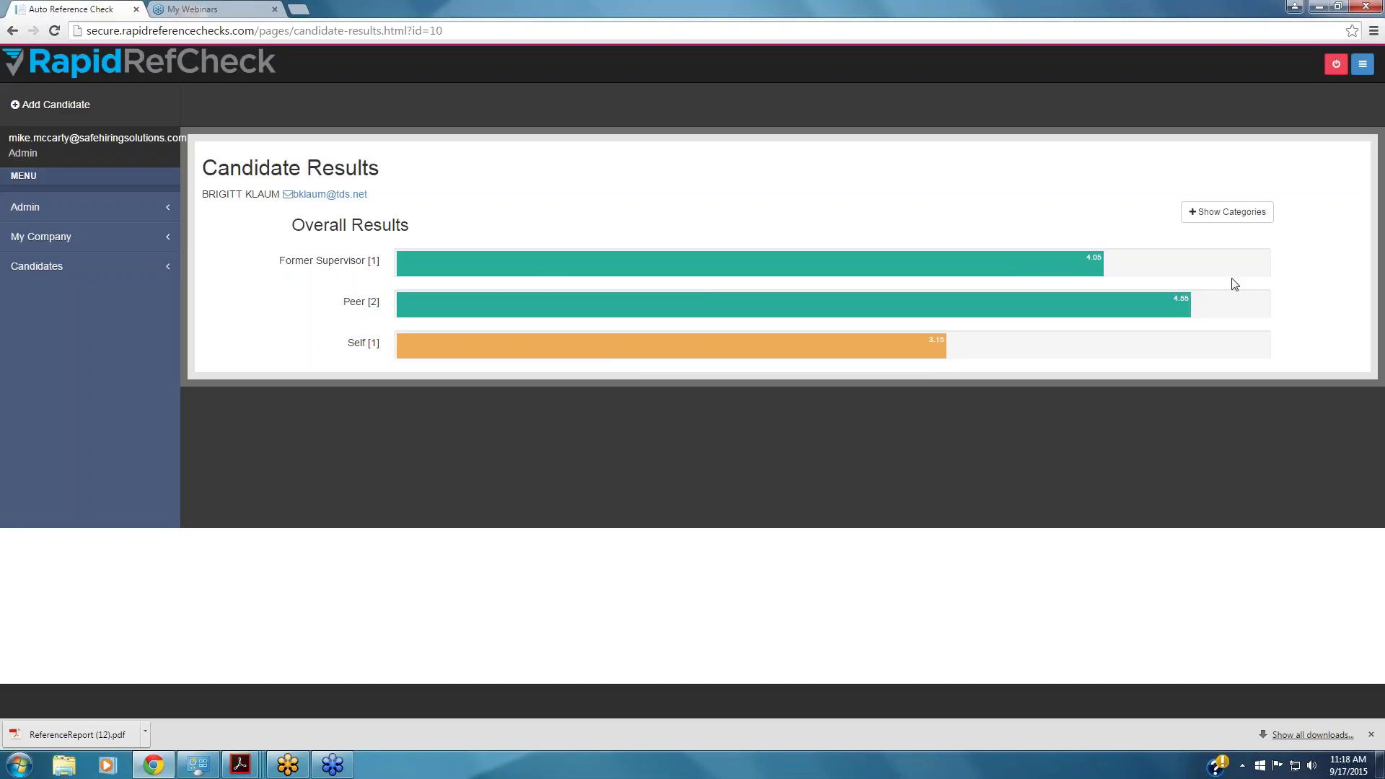
pyautogui.click(1196, 218)
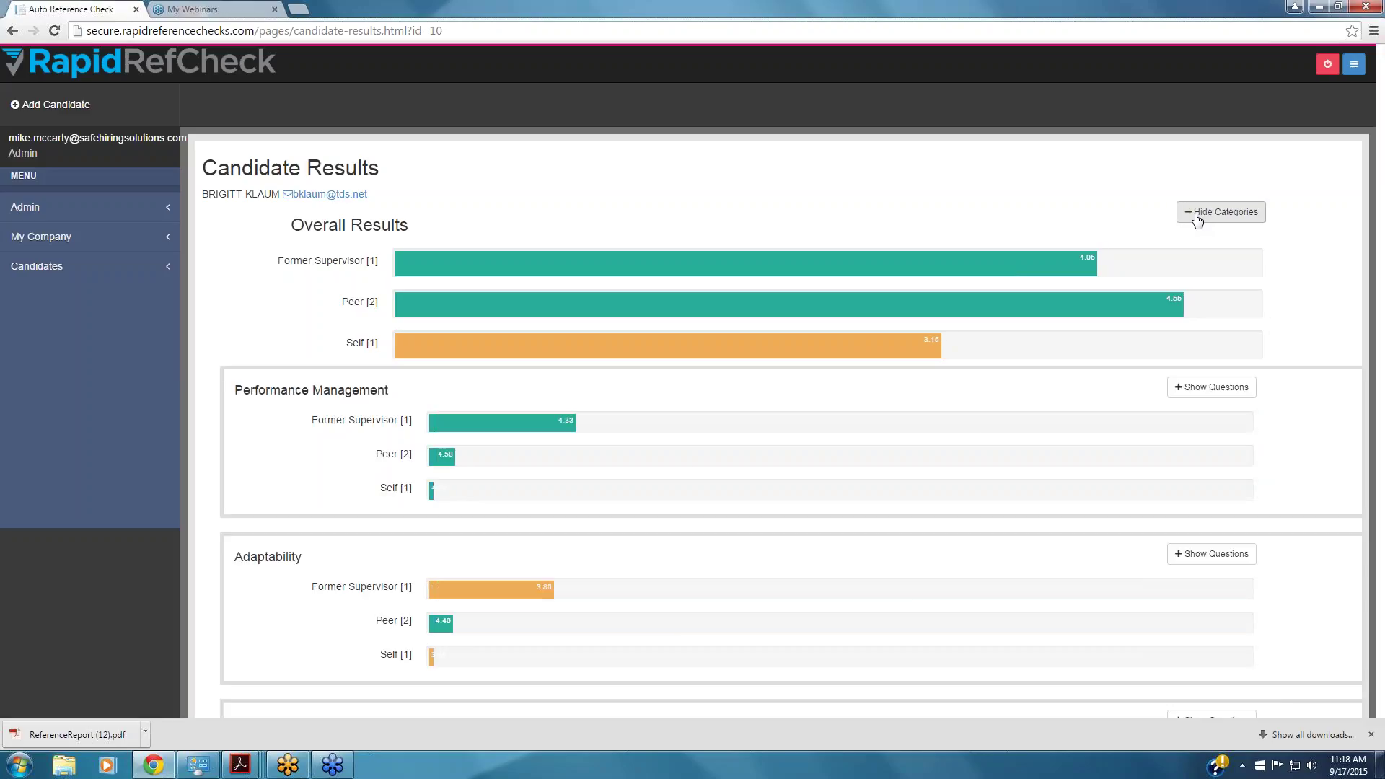
pyautogui.scroll(-2, 1227, 357)
pyautogui.scroll(-1, 1269, 359)
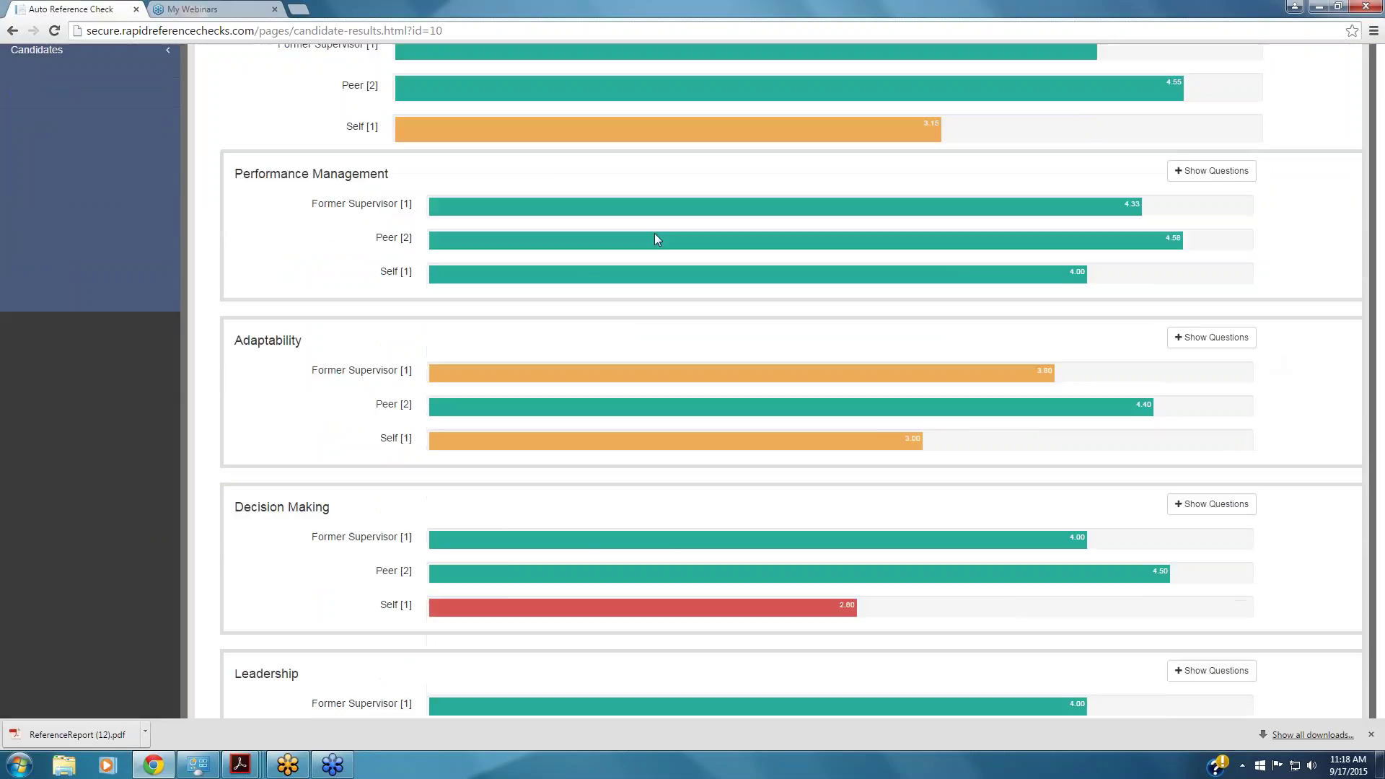
pyautogui.scroll(-1, 357, 361)
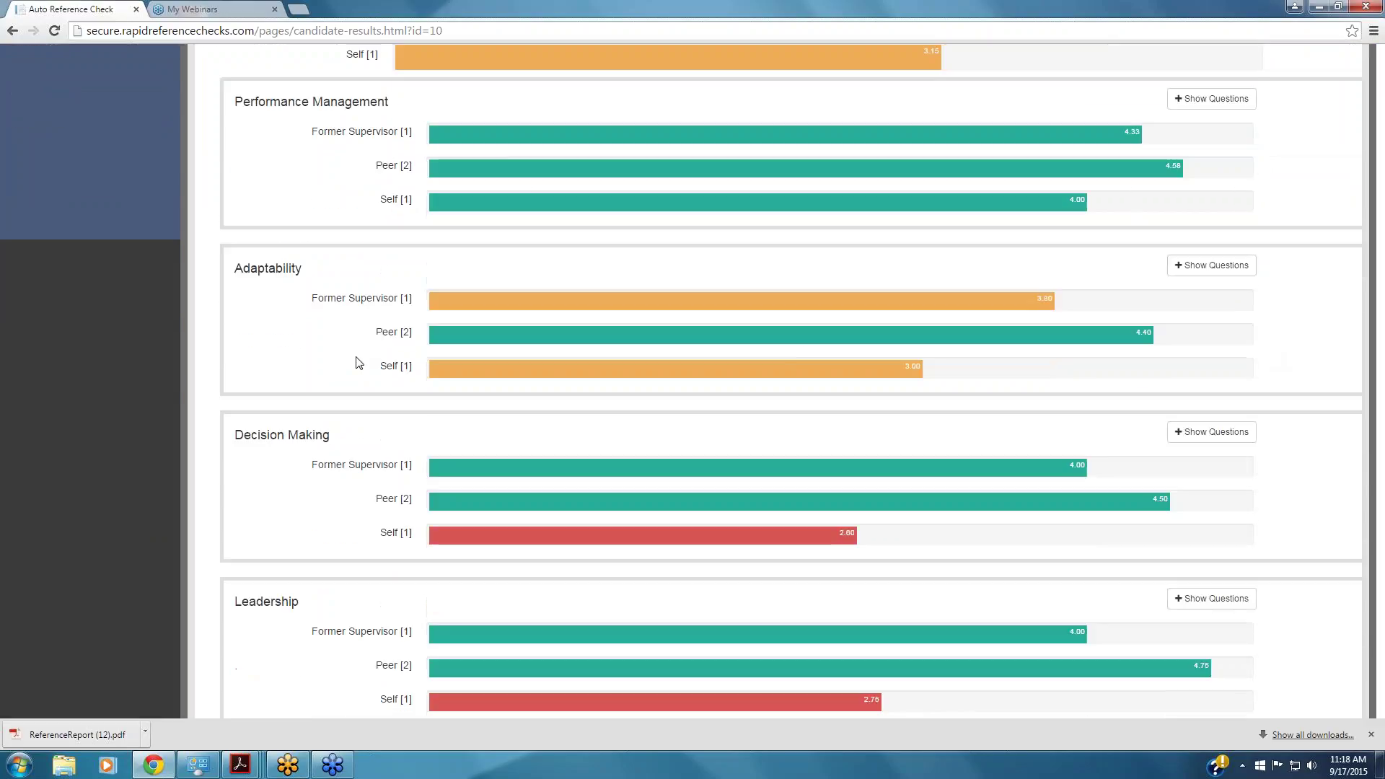
pyautogui.scroll(1, 687, 575)
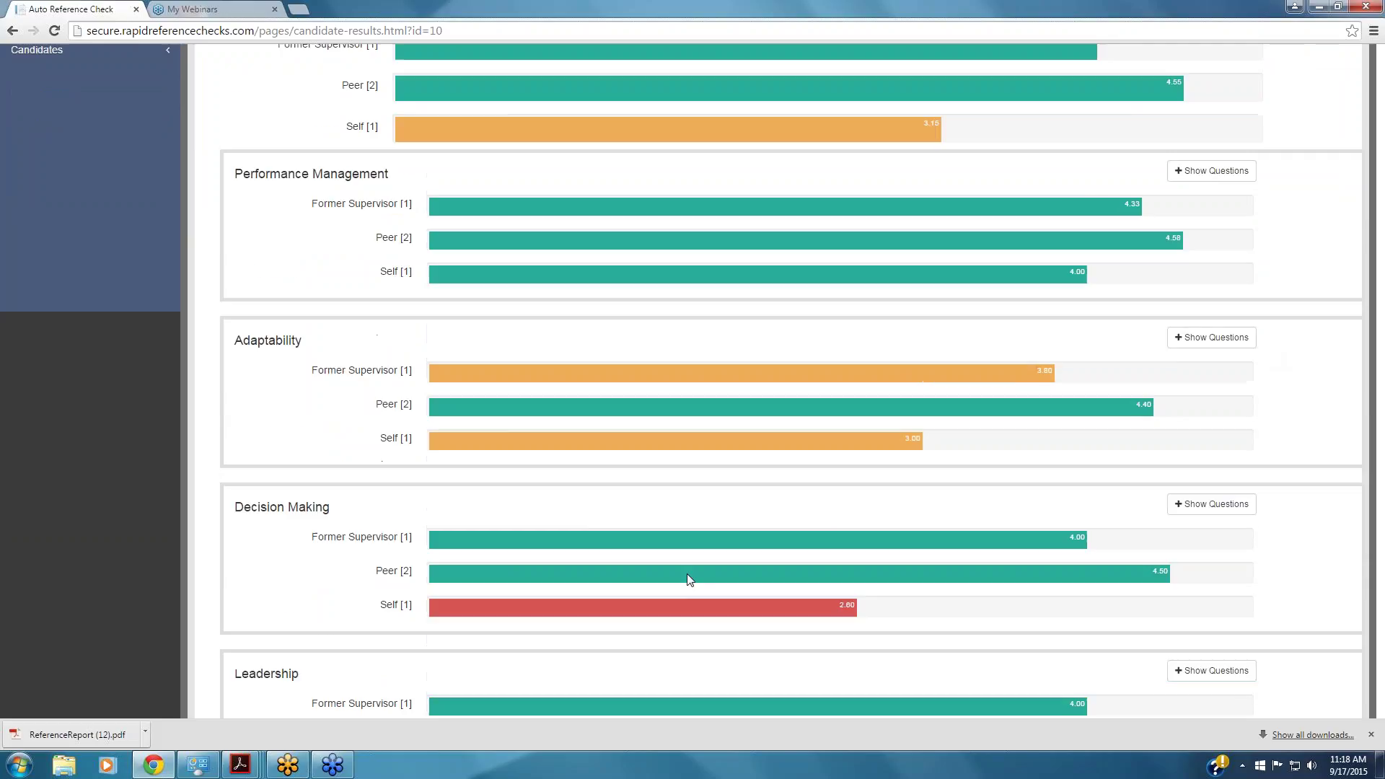
pyautogui.scroll(2, 687, 577)
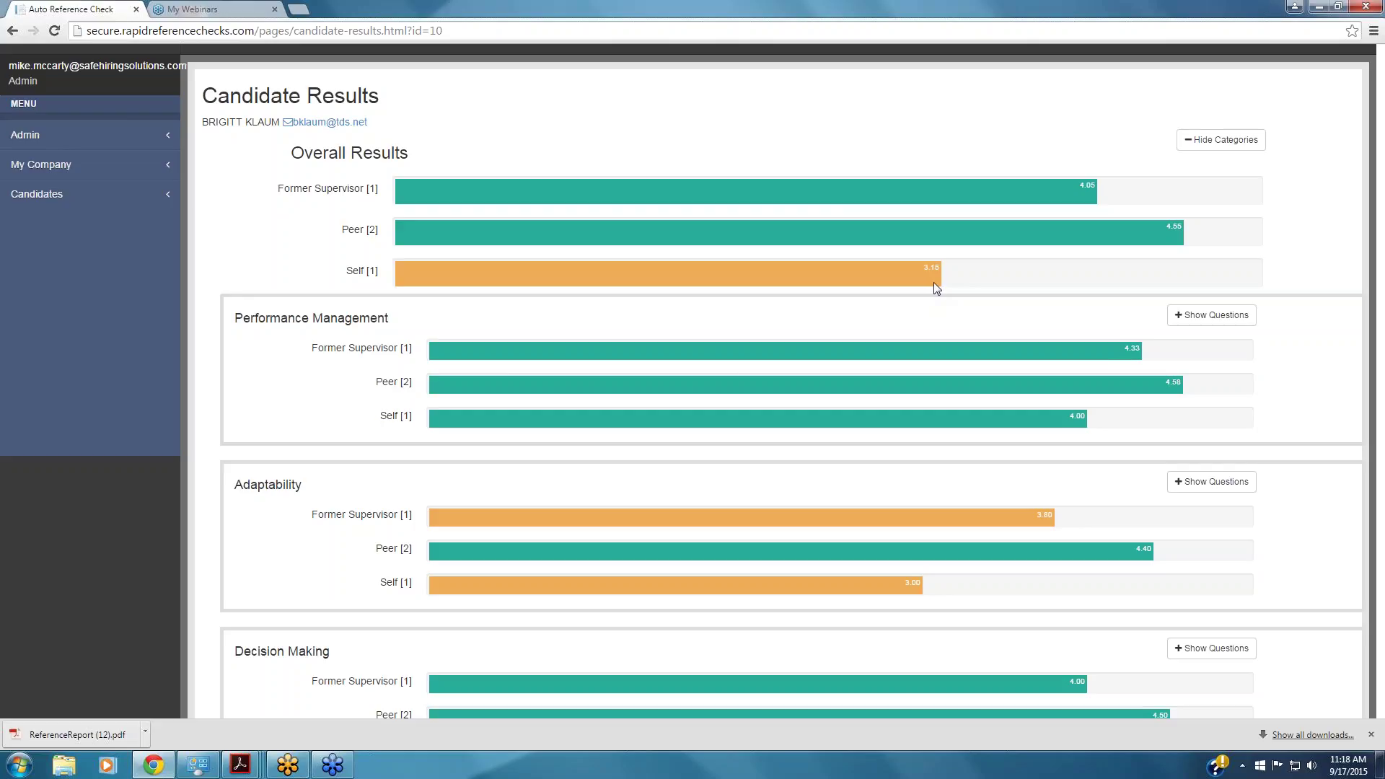
pyautogui.scroll(-3, 758, 392)
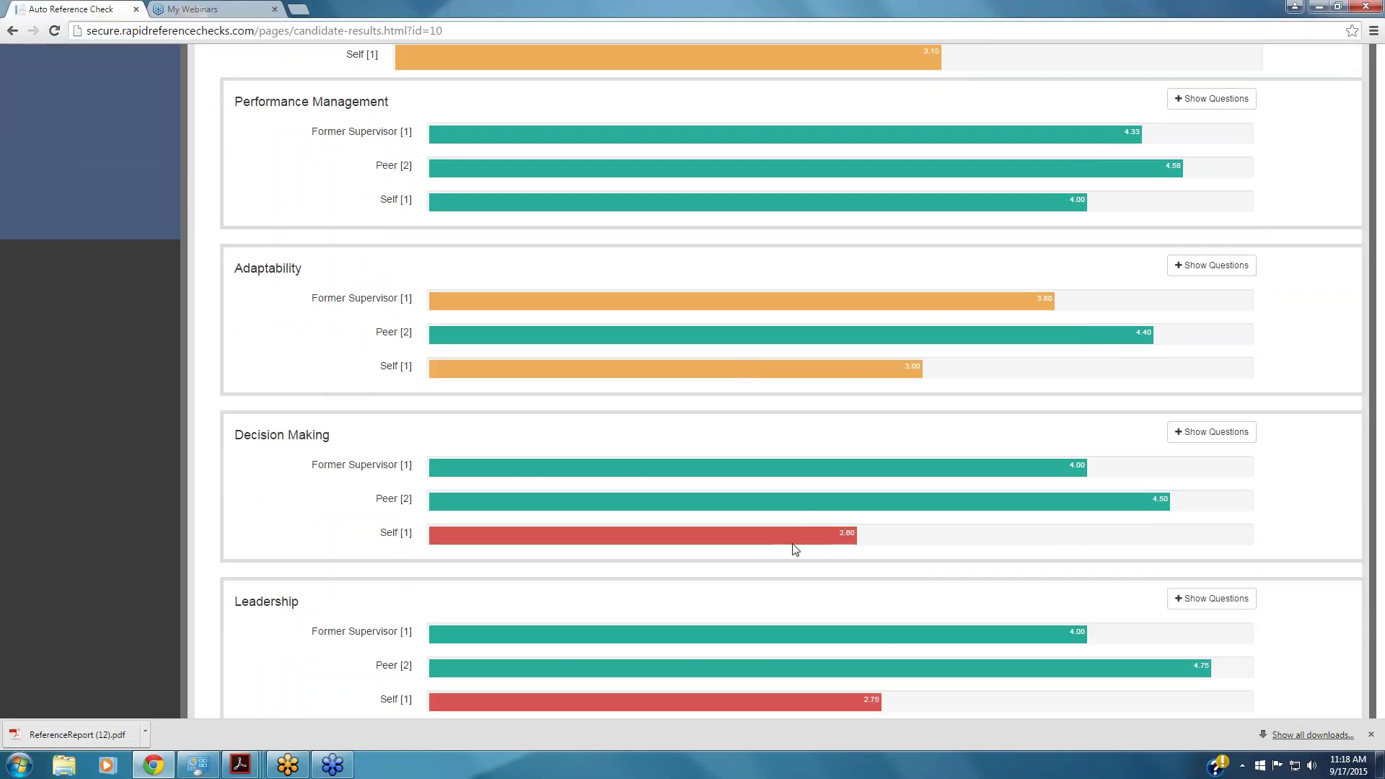
pyautogui.scroll(1, 794, 550)
pyautogui.scroll(3, 795, 550)
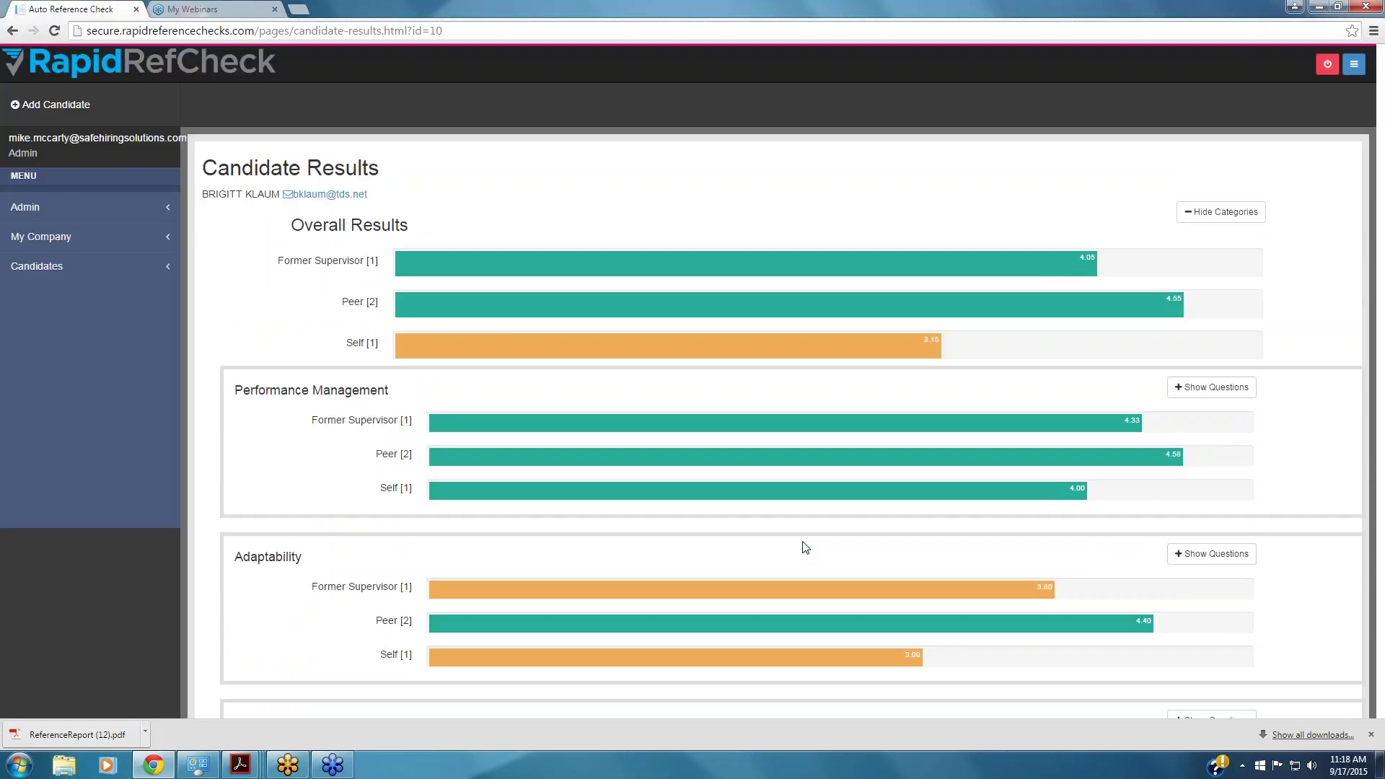
pyautogui.scroll(-2, 808, 548)
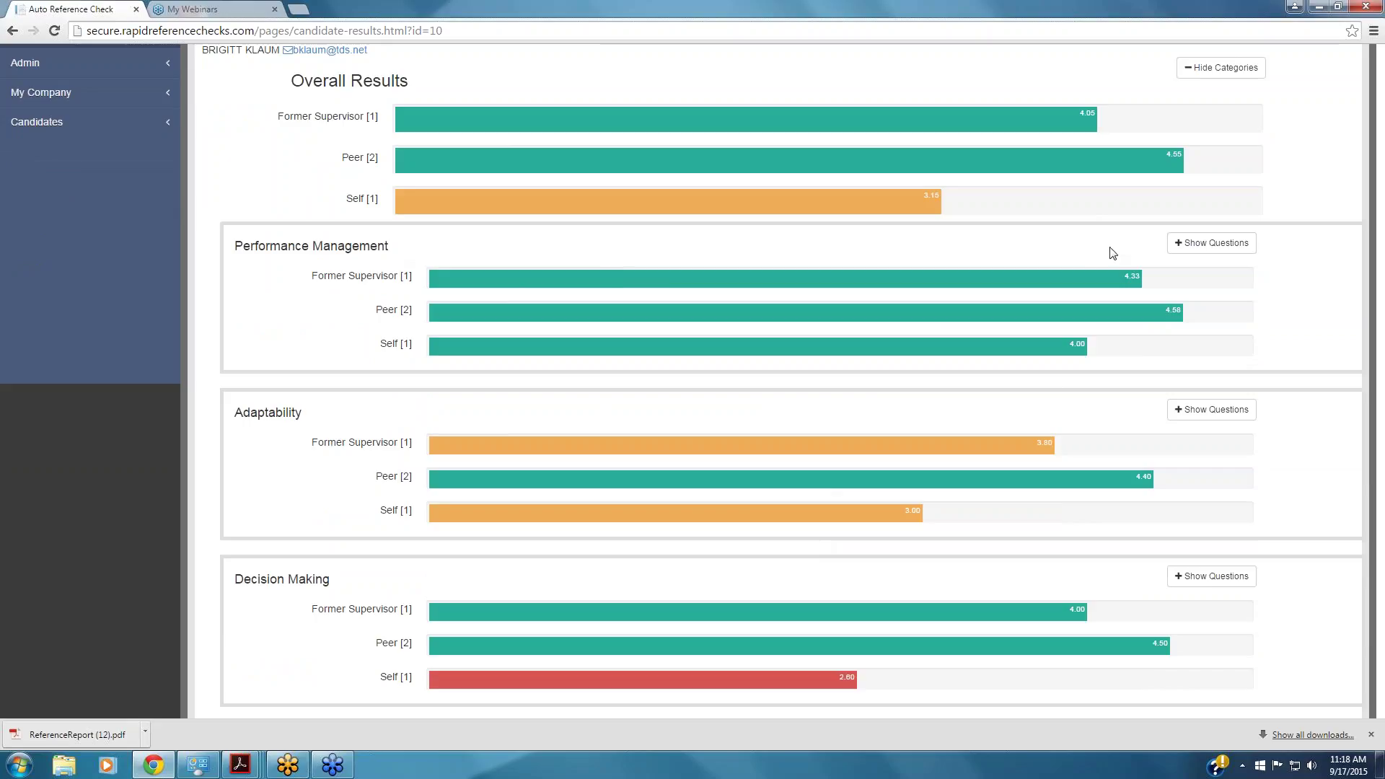
# Expand the questions under Performance Management and examine the supervisor, peer and self ratings for each question.
pyautogui.click(1209, 246)
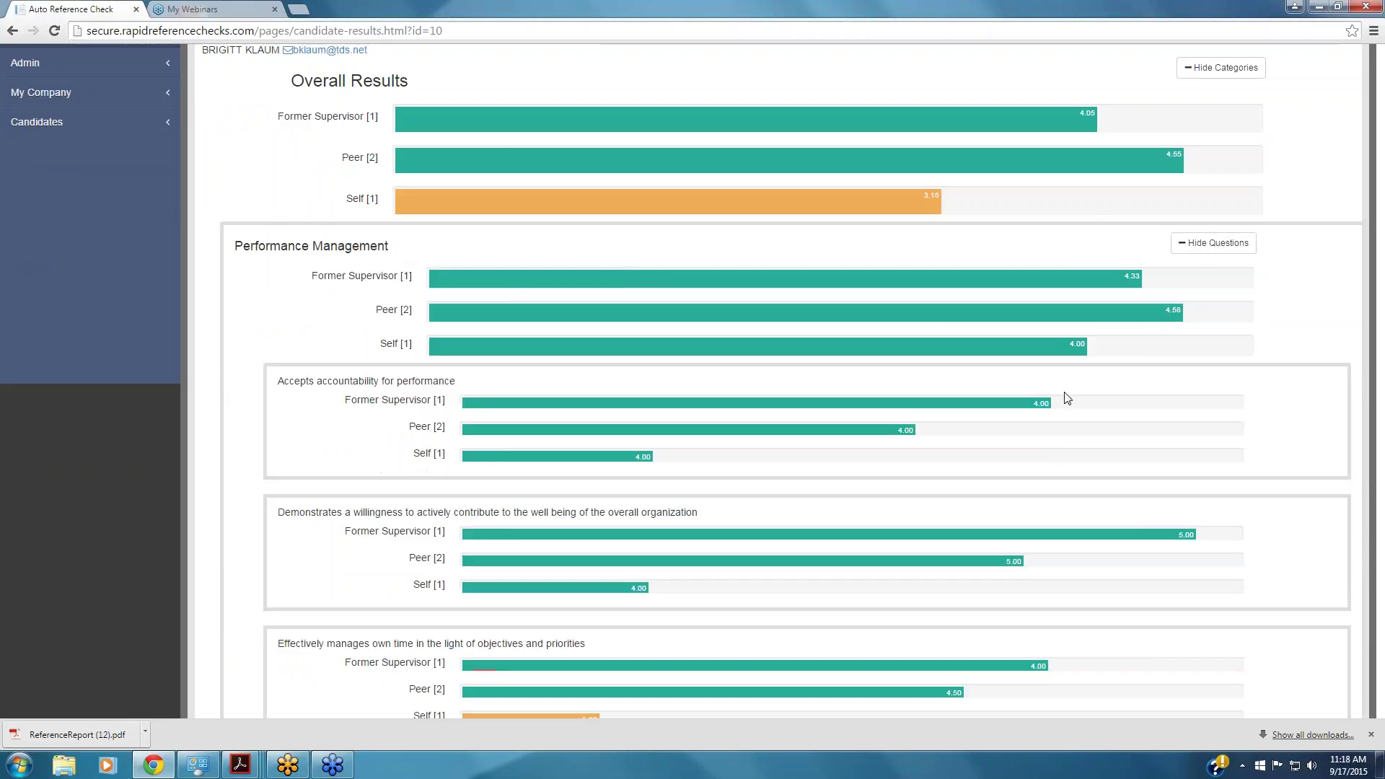
pyautogui.scroll(-3, 1067, 398)
pyautogui.scroll(-1, 1067, 398)
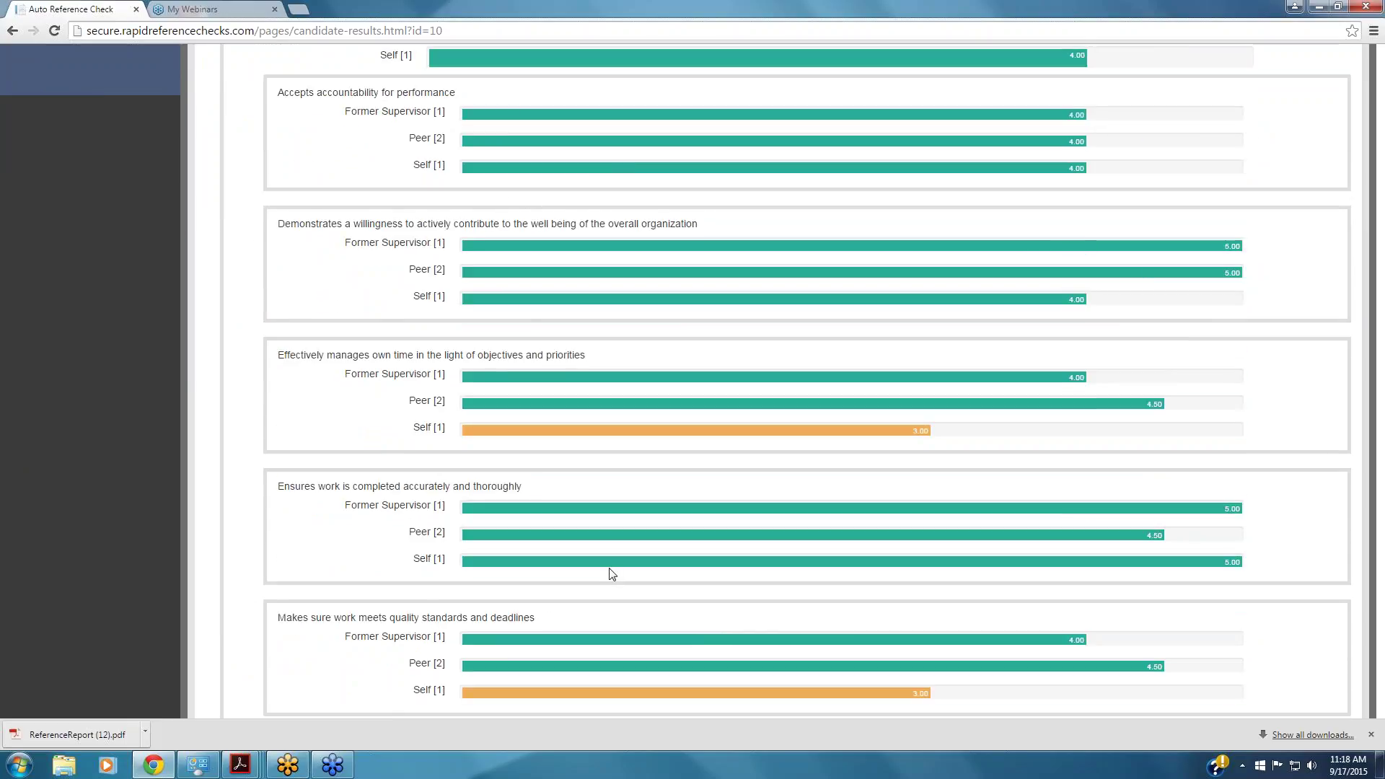
pyautogui.scroll(-2, 611, 577)
pyautogui.scroll(8, 611, 563)
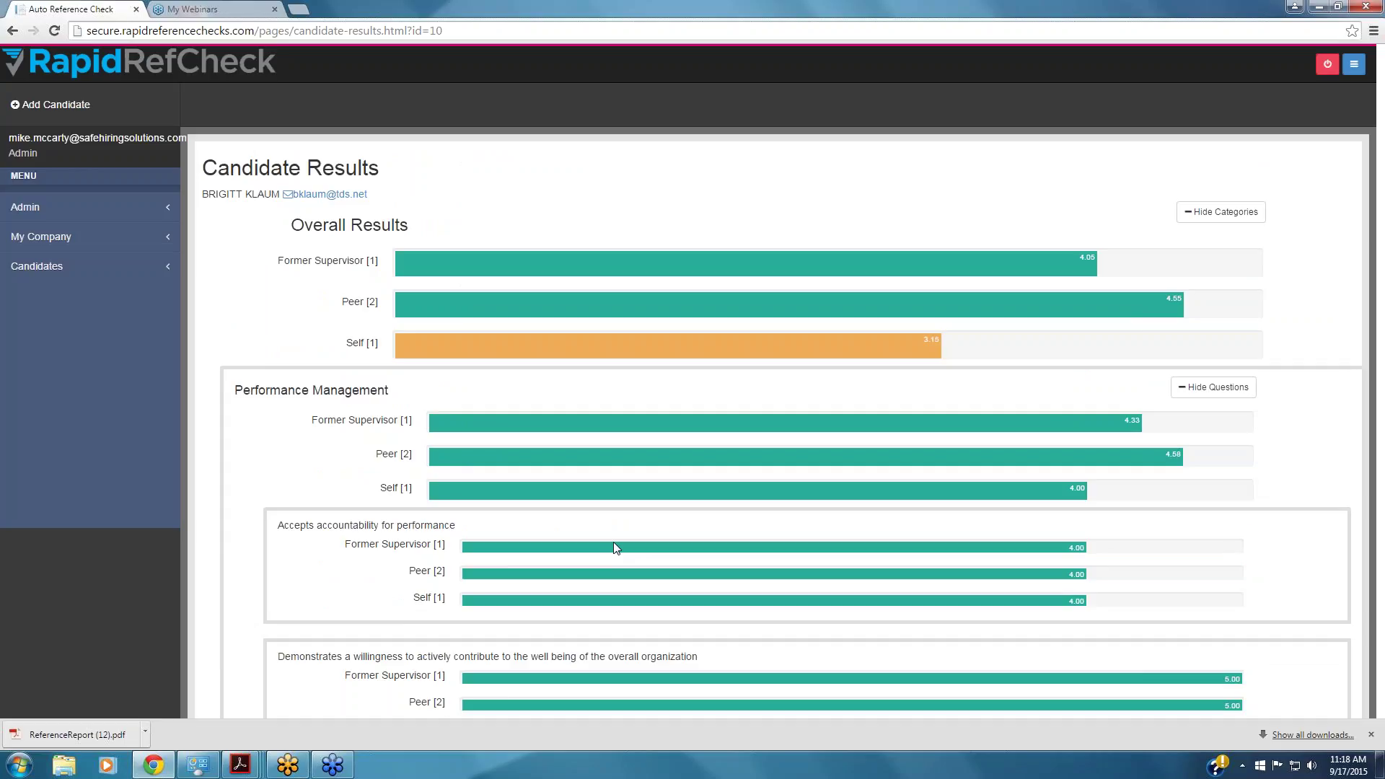
pyautogui.scroll(-9, 613, 537)
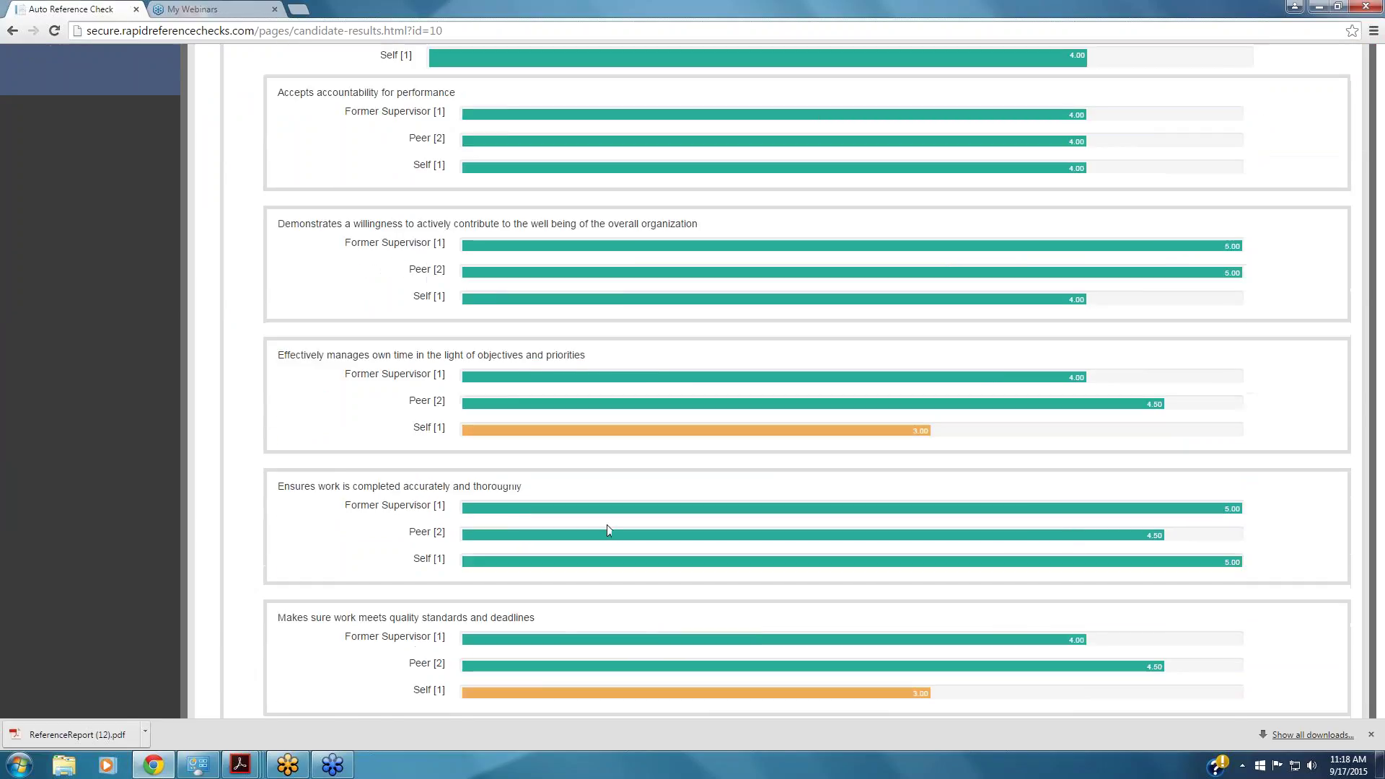
pyautogui.scroll(4, 608, 530)
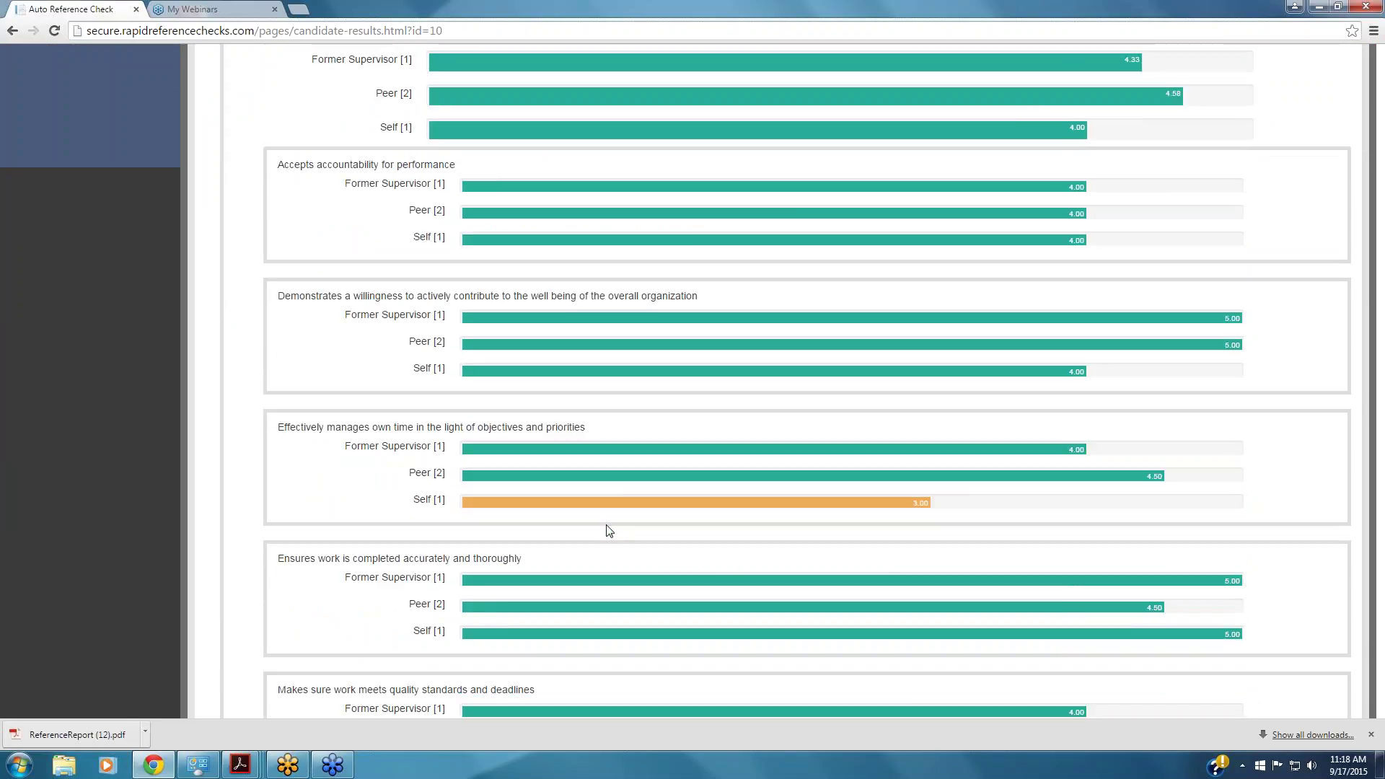
pyautogui.scroll(4, 609, 531)
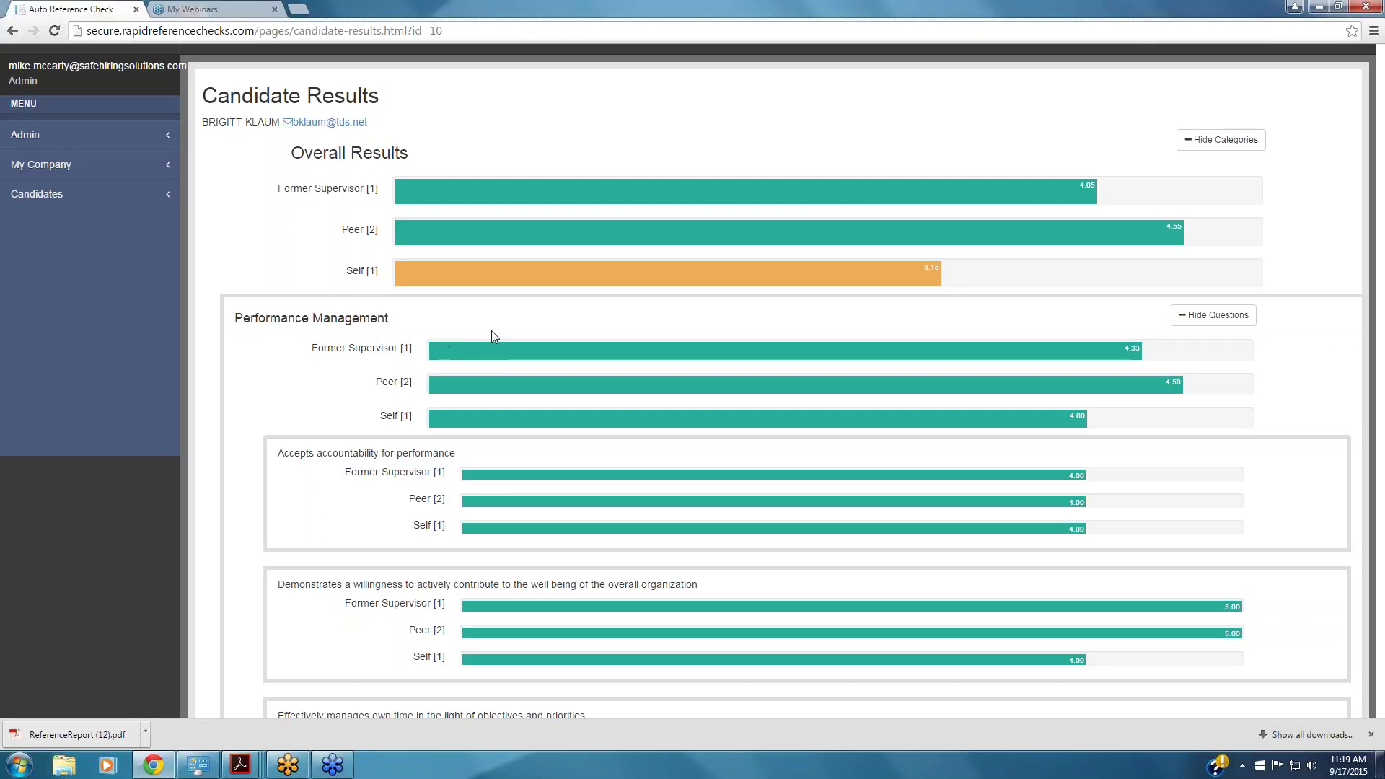
pyautogui.scroll(-4, 878, 325)
pyautogui.scroll(-4, 884, 329)
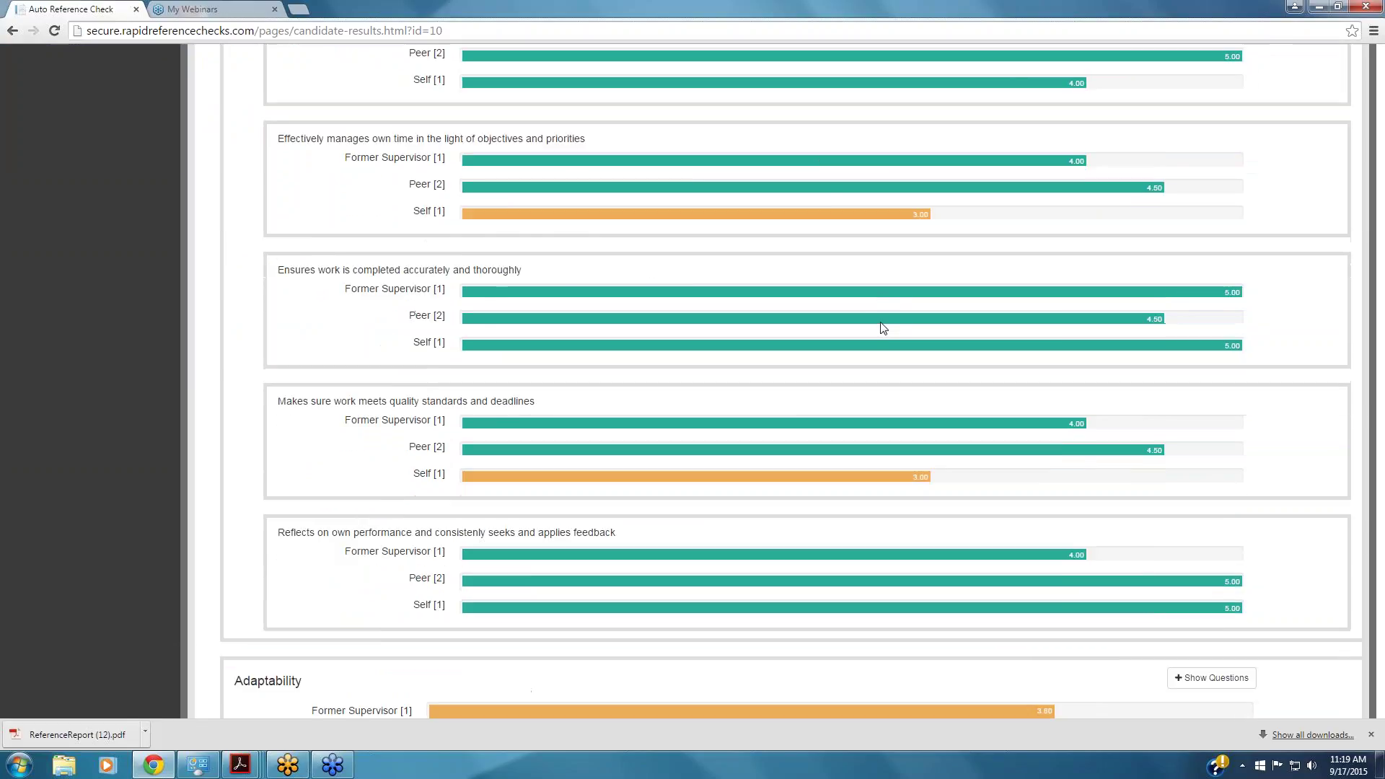
pyautogui.scroll(10, 884, 329)
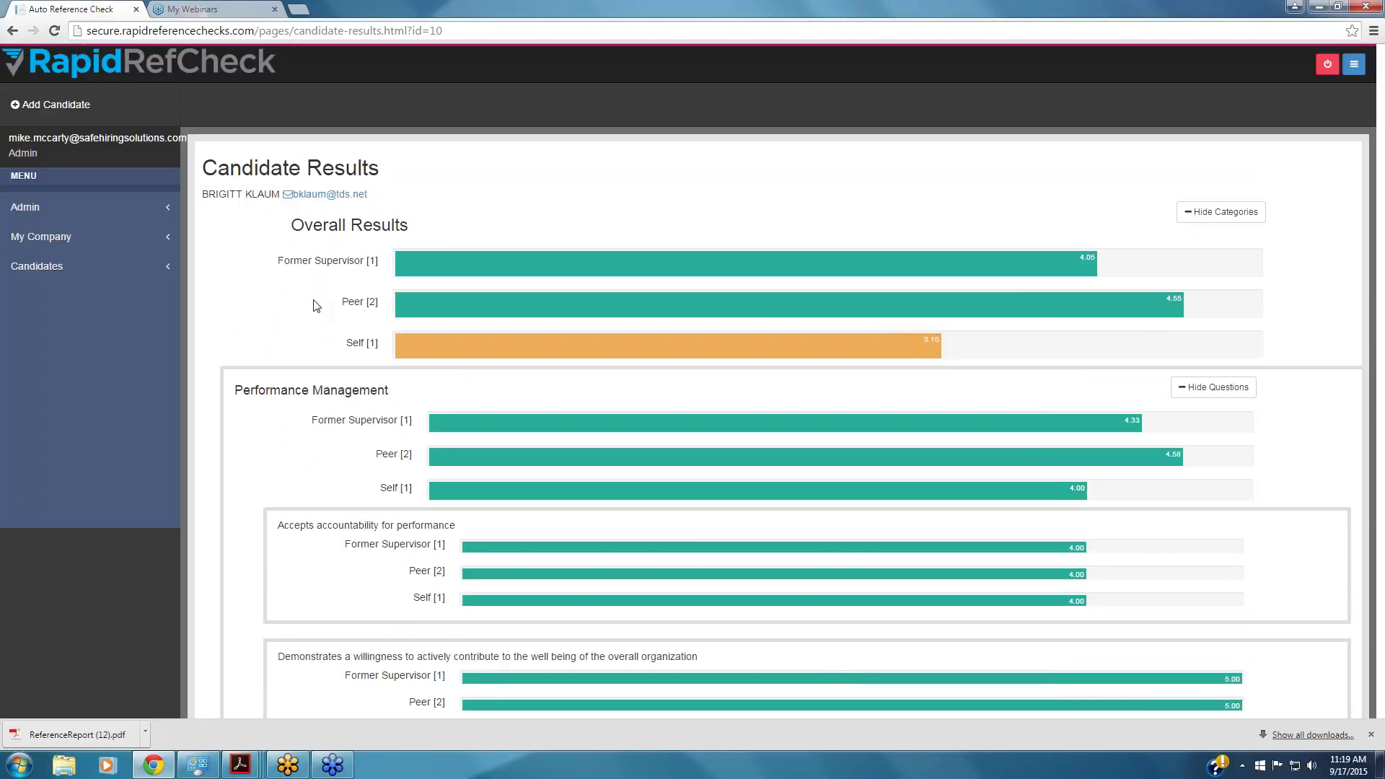